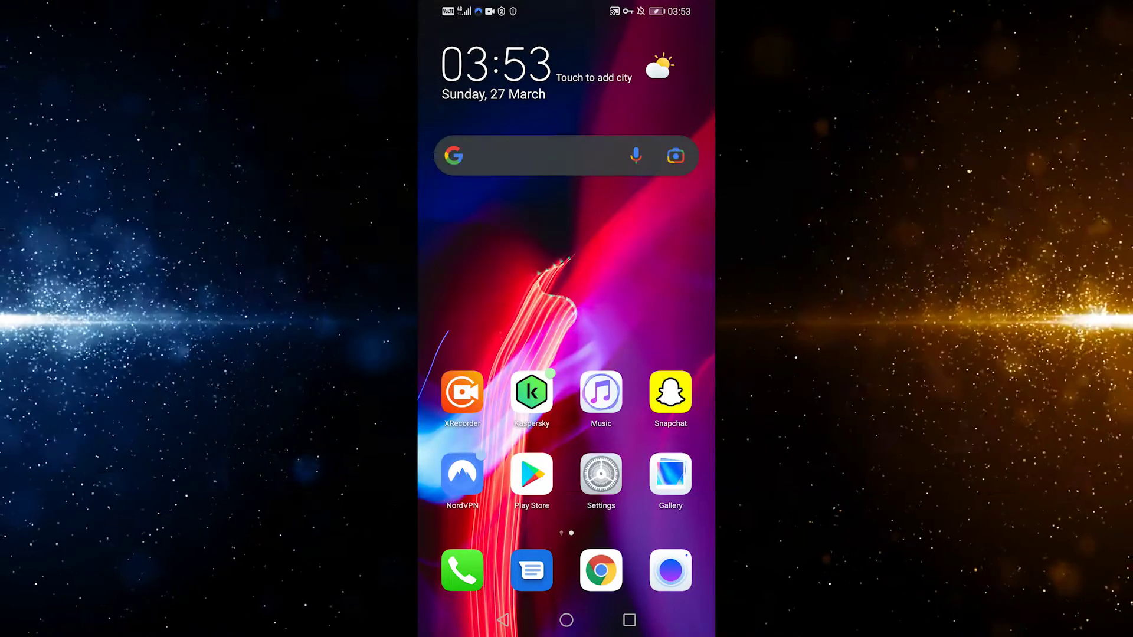
Launch Snapchat and go to your own profile page from the camera screen
click(670, 392)
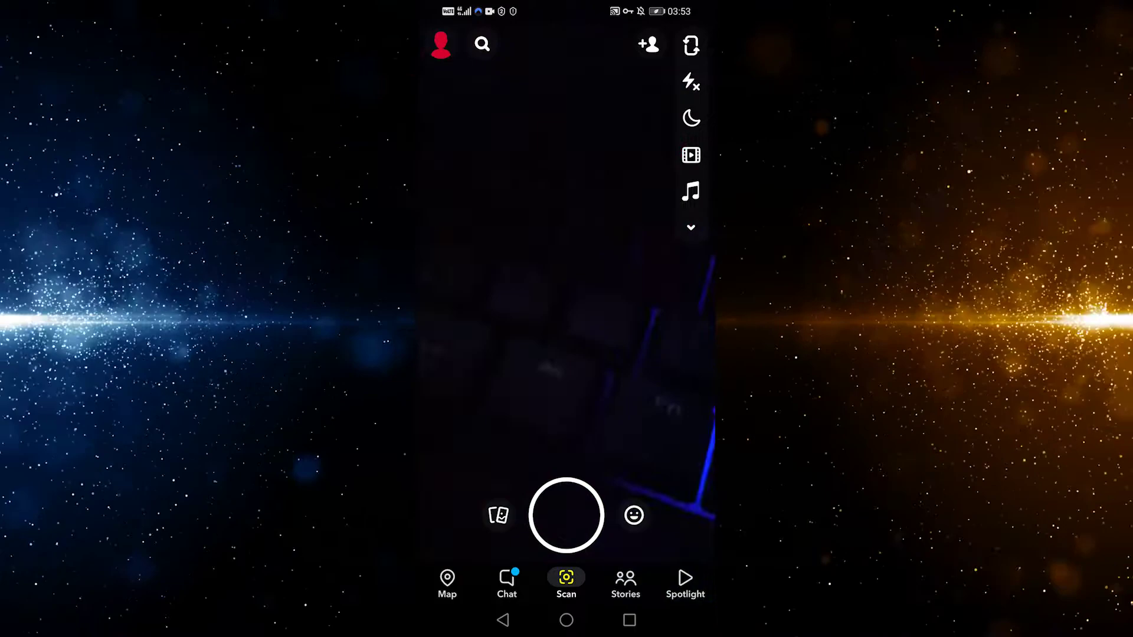
click(440, 44)
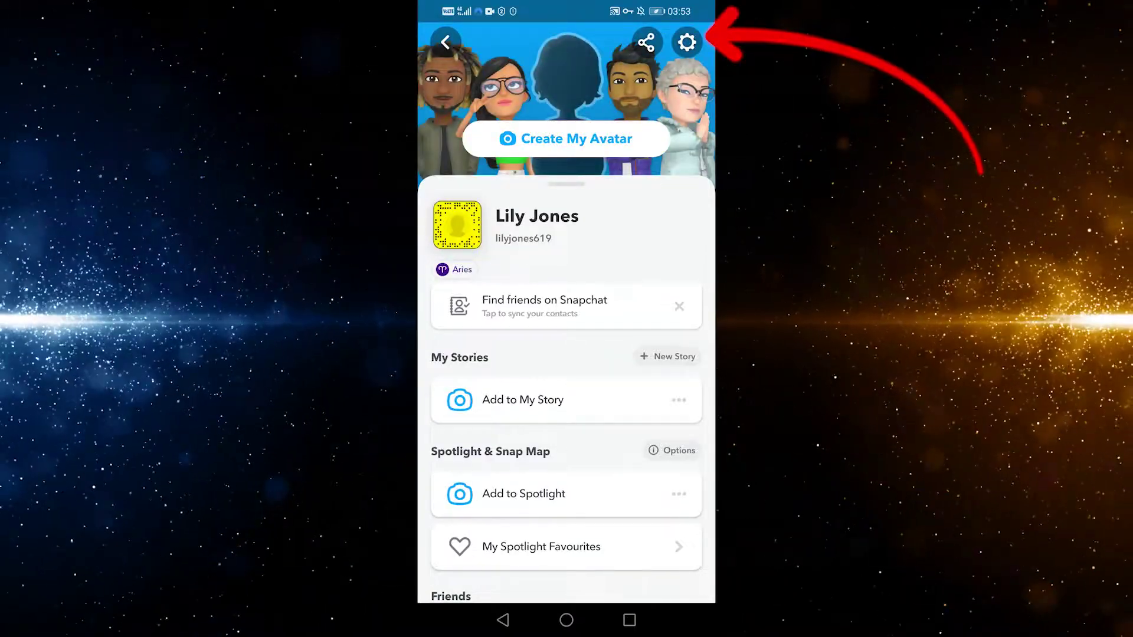
Open Snapchat Settings from the profile page's gear icon
click(687, 41)
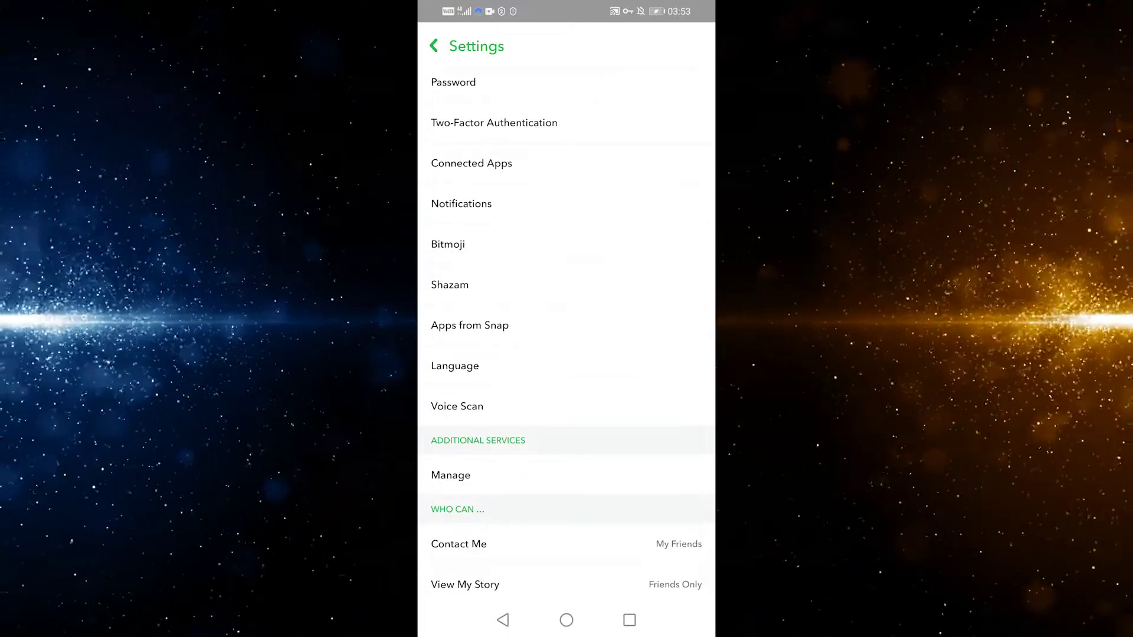
scroll(567, 354, down, 4)
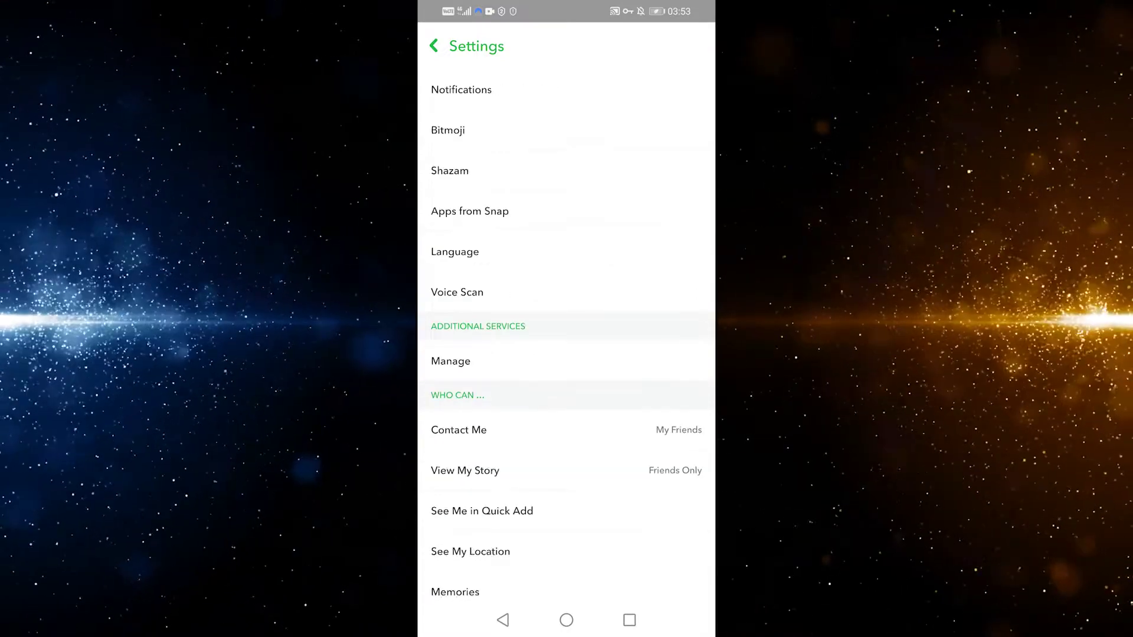
scroll(567, 355, down, 3)
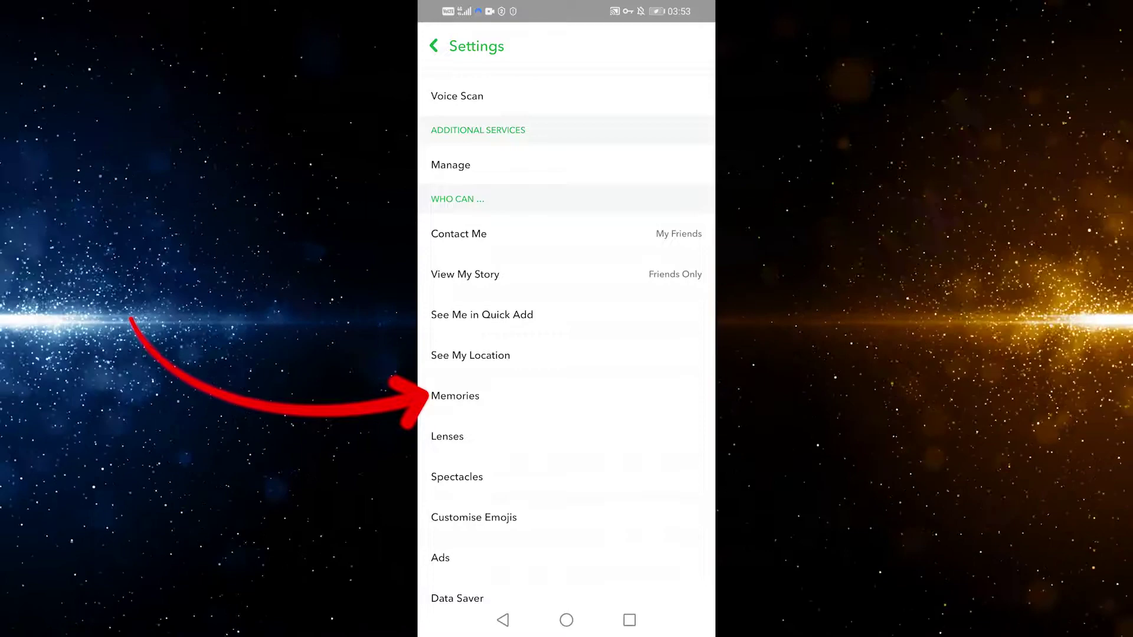
Open Memories in Settings and enable the Smart Backup checkbox
click(456, 396)
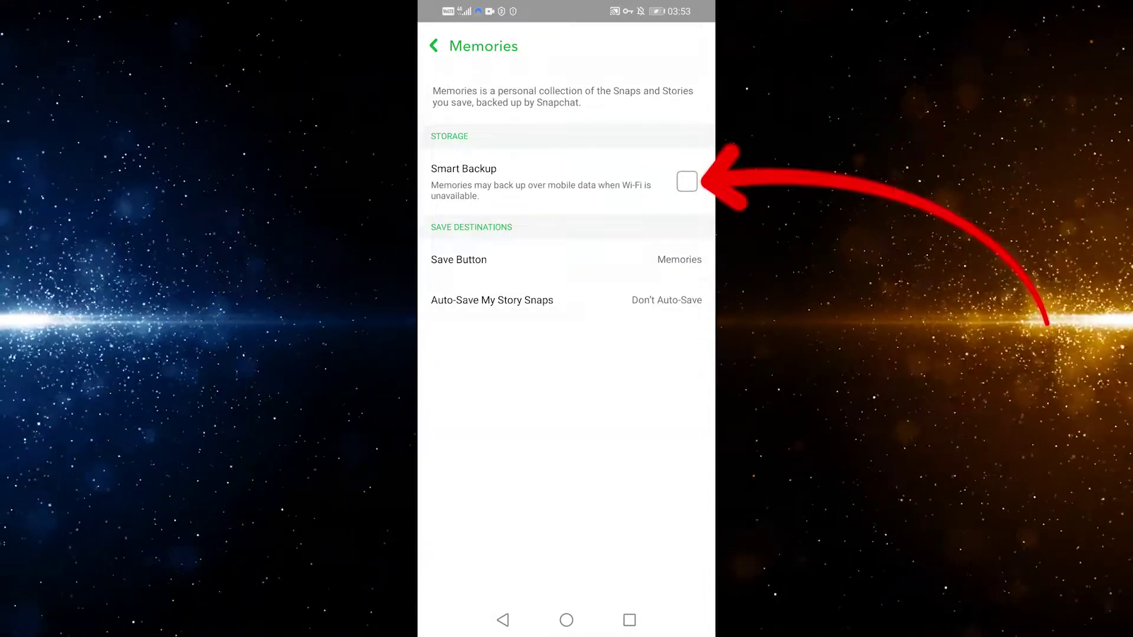
click(688, 182)
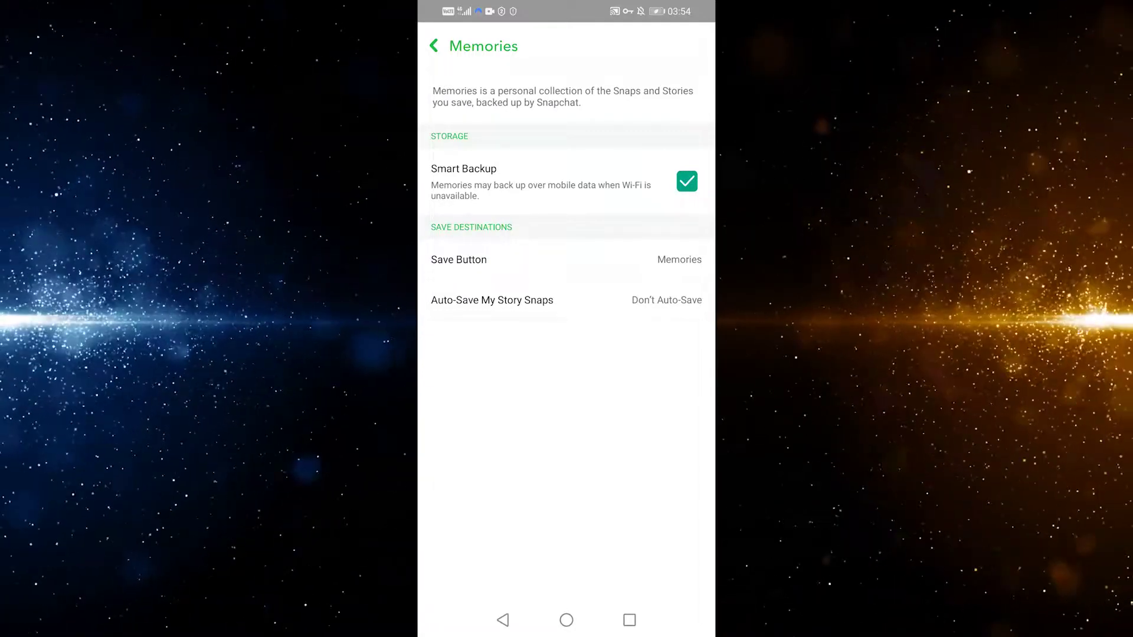
Set the Save Button destination to Memories & Camera Roll
click(459, 259)
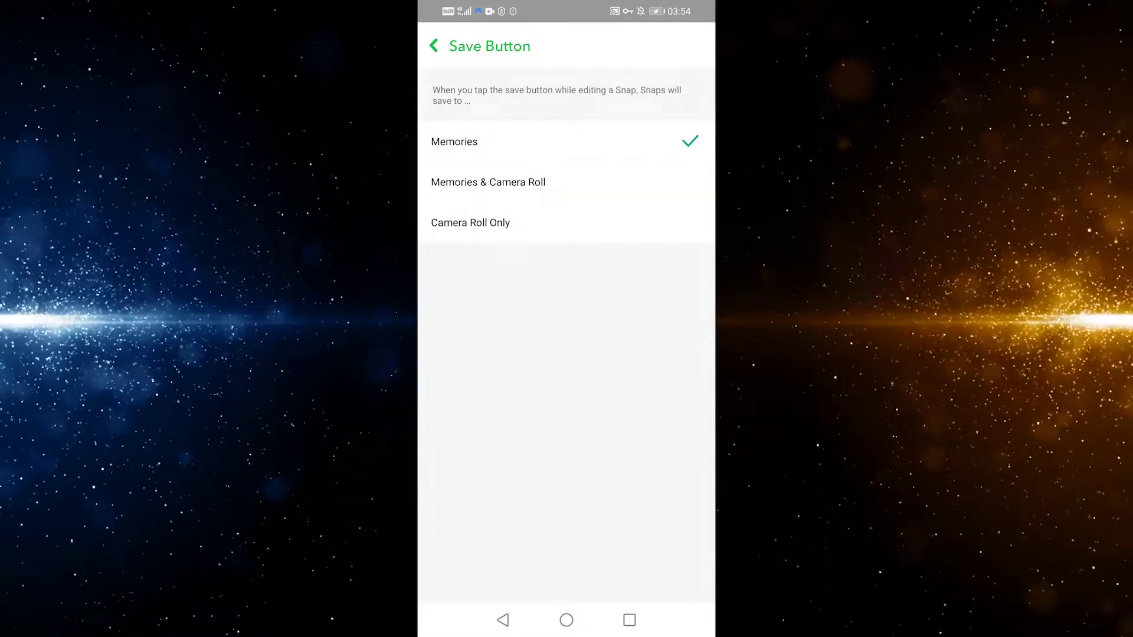
click(488, 181)
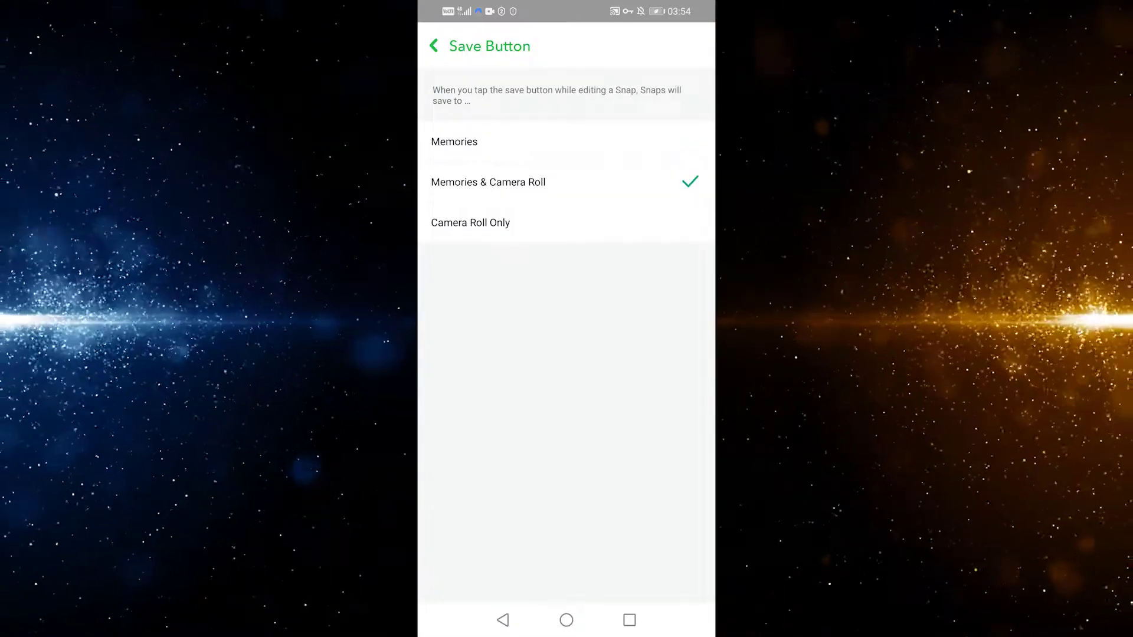
click(470, 222)
click(488, 181)
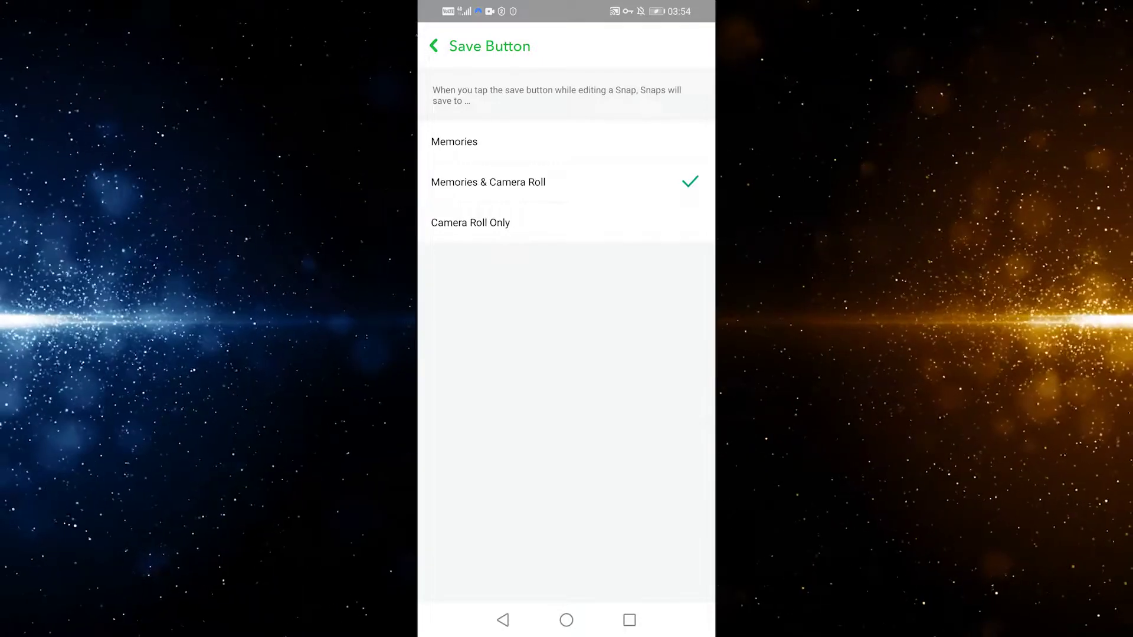
click(503, 619)
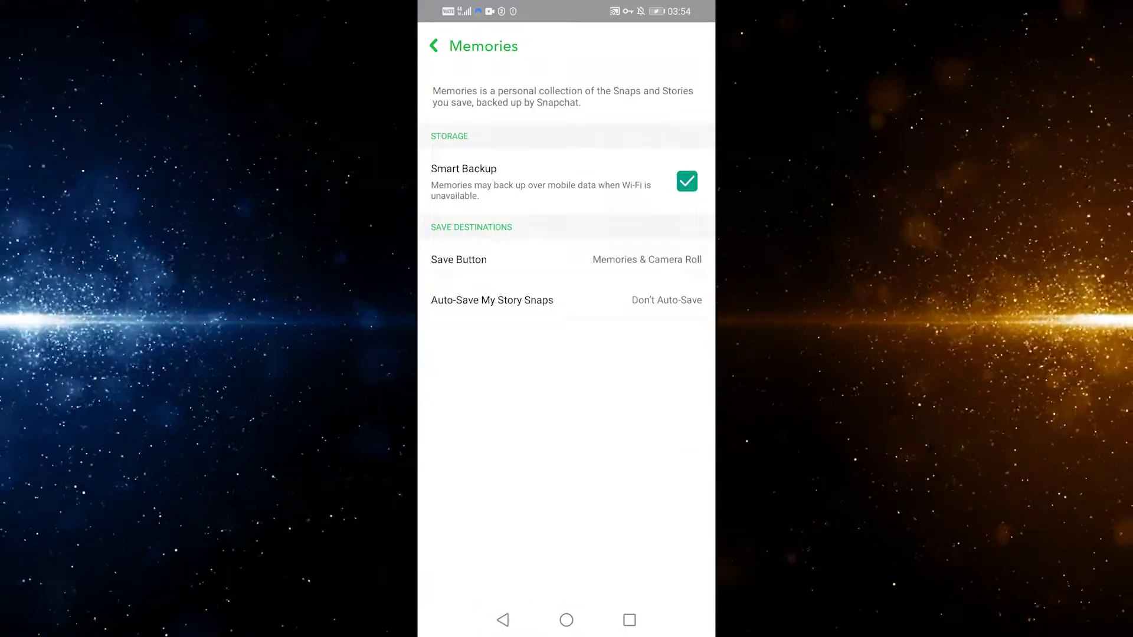